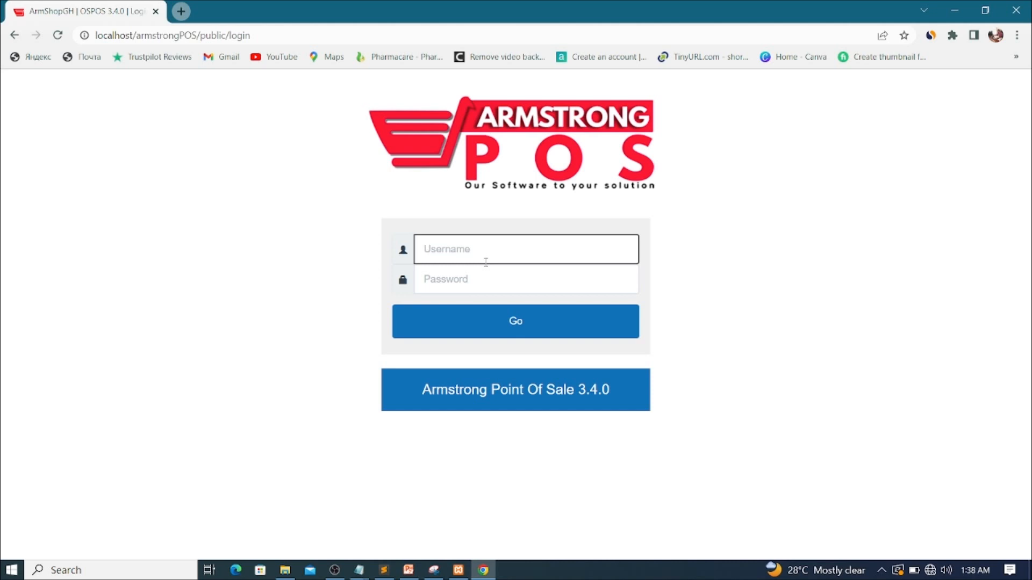
- Sign in with the administrator username and password
text(admin)
key(Tab)
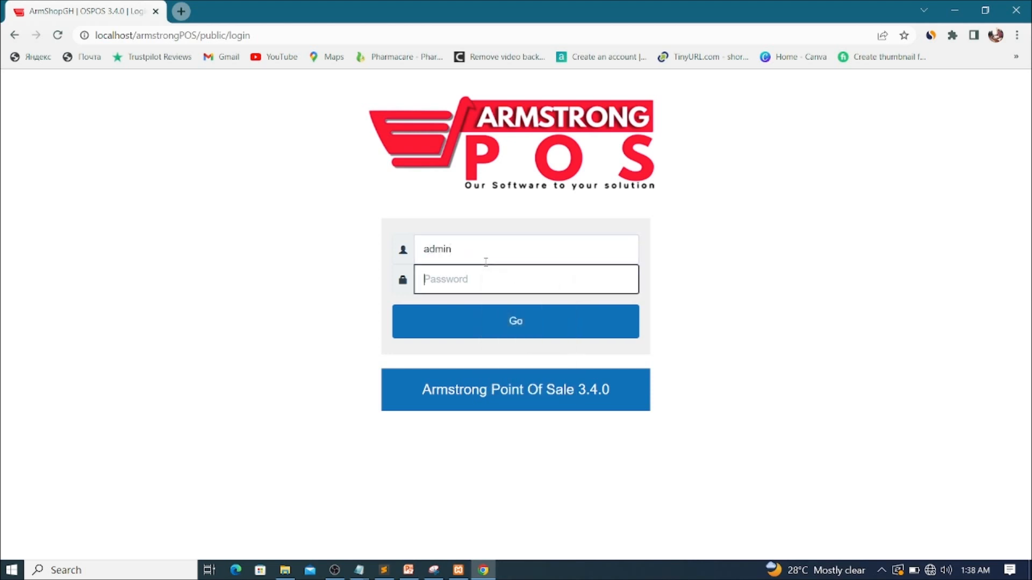
text(pointofs)
key(Return)
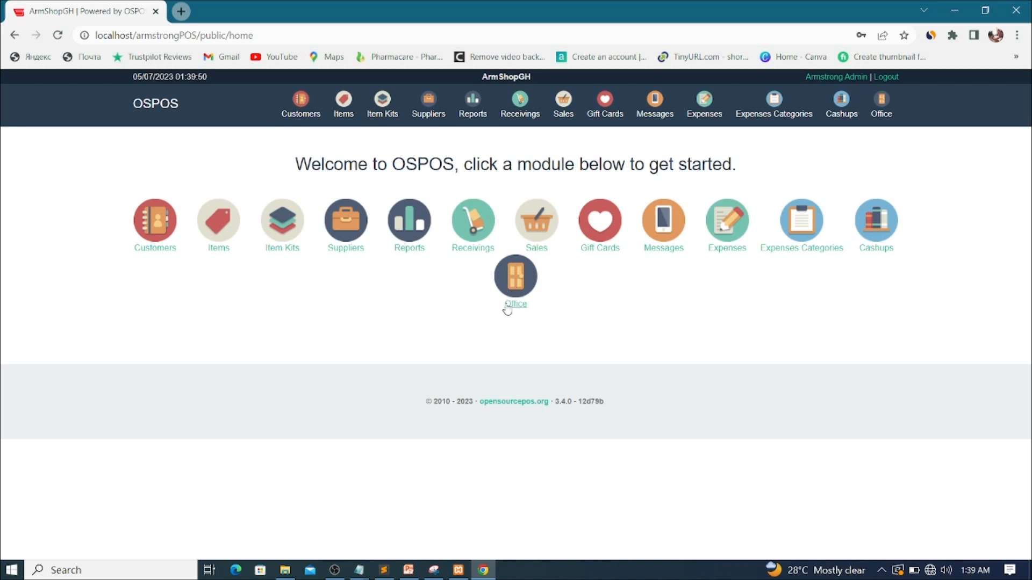
- Go to Office > Employees and start a New Employee form, ready for the first name
click(519, 293)
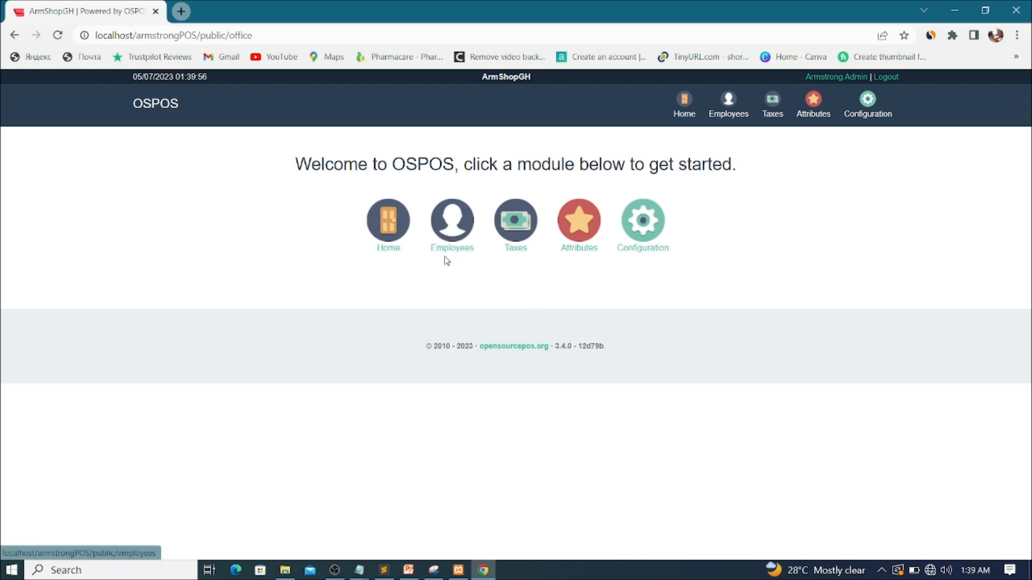
click(453, 232)
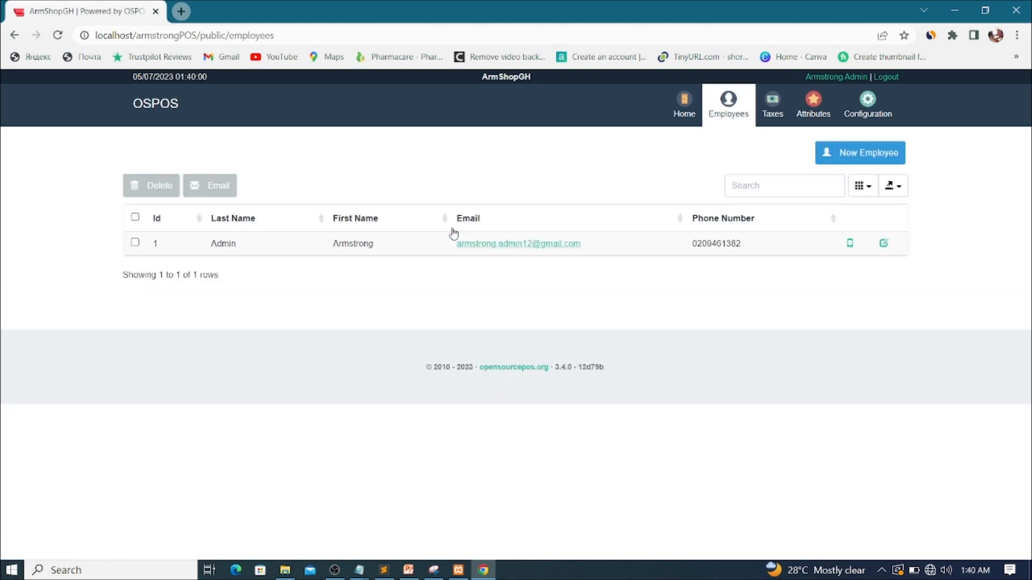
click(848, 155)
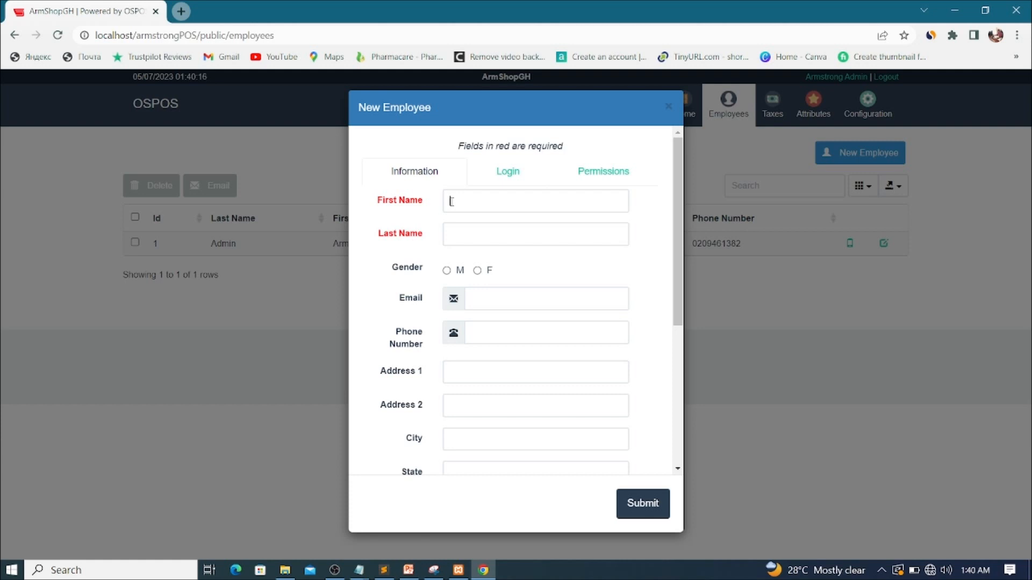
click(452, 203)
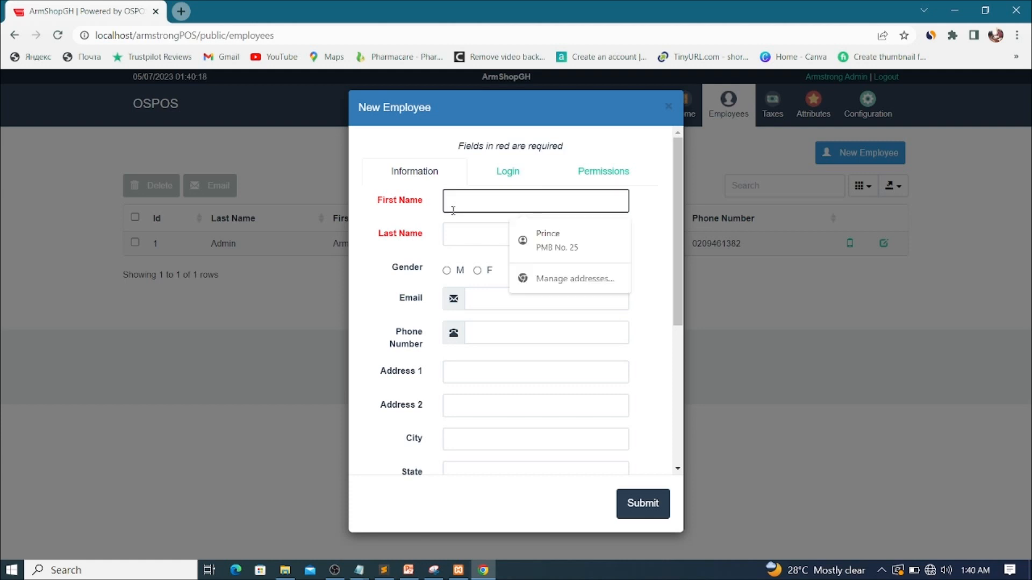
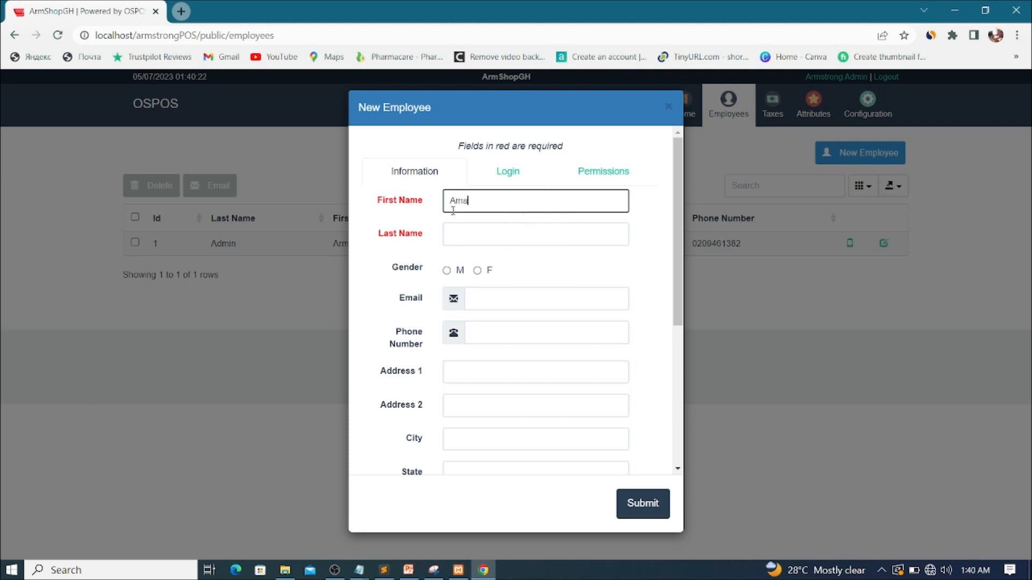
- Enter the employee's first and last name, gender F and phone number
click(469, 232)
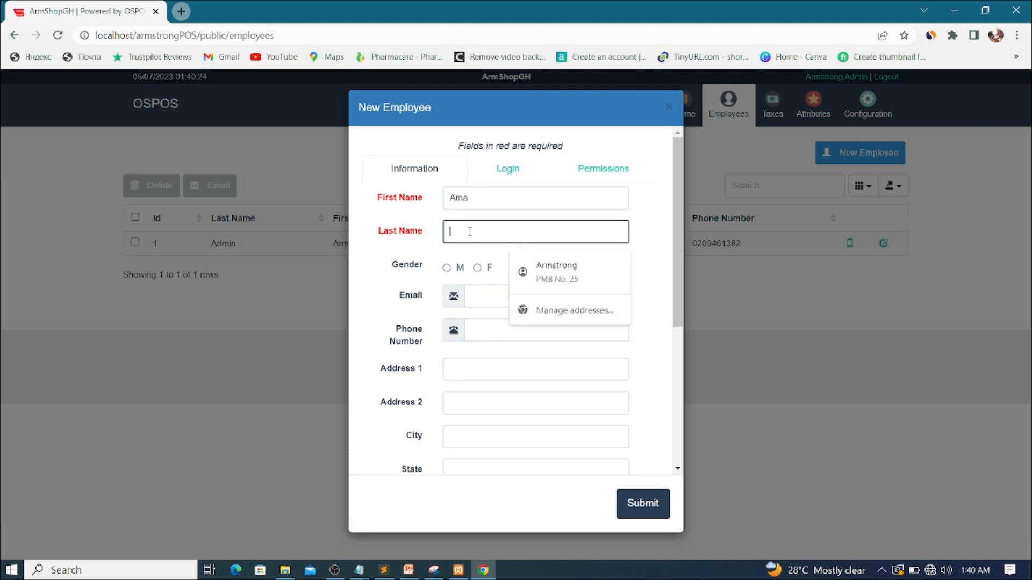
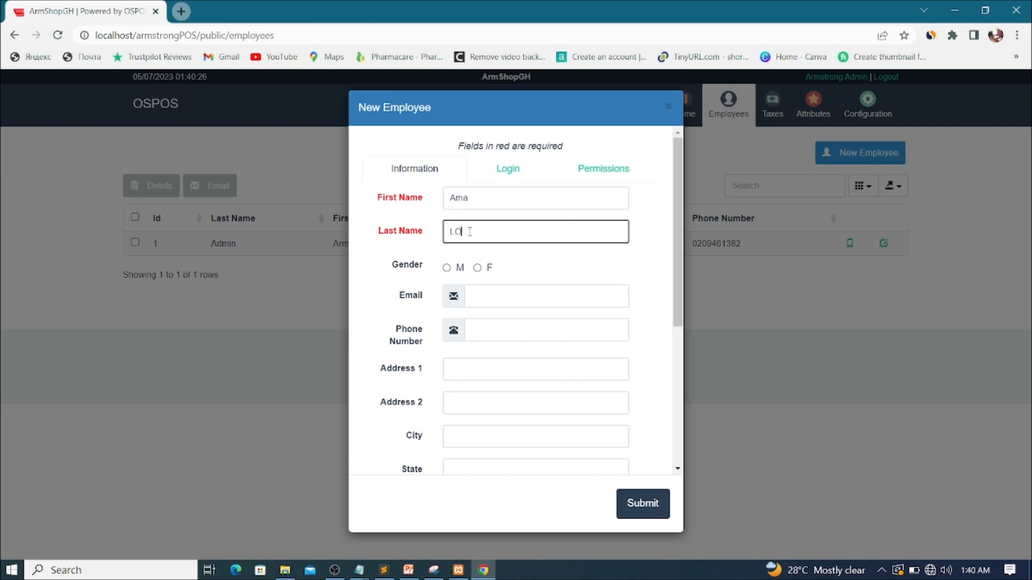
click(478, 268)
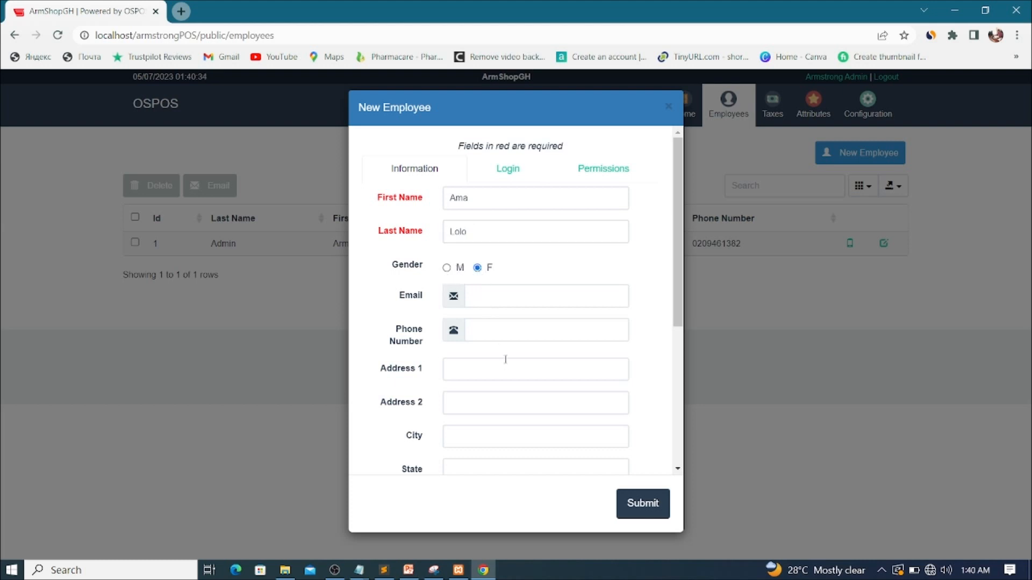
click(483, 329)
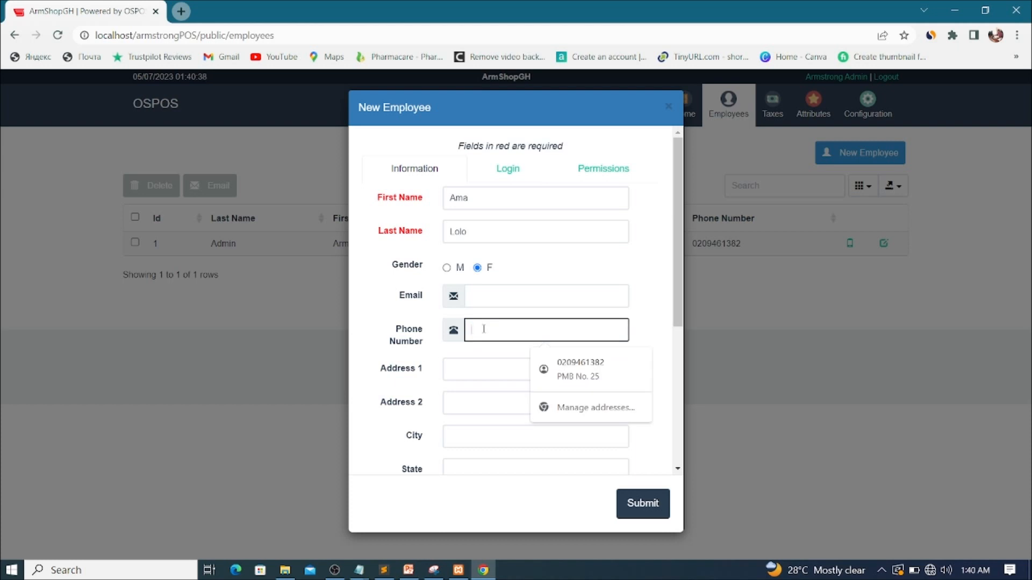
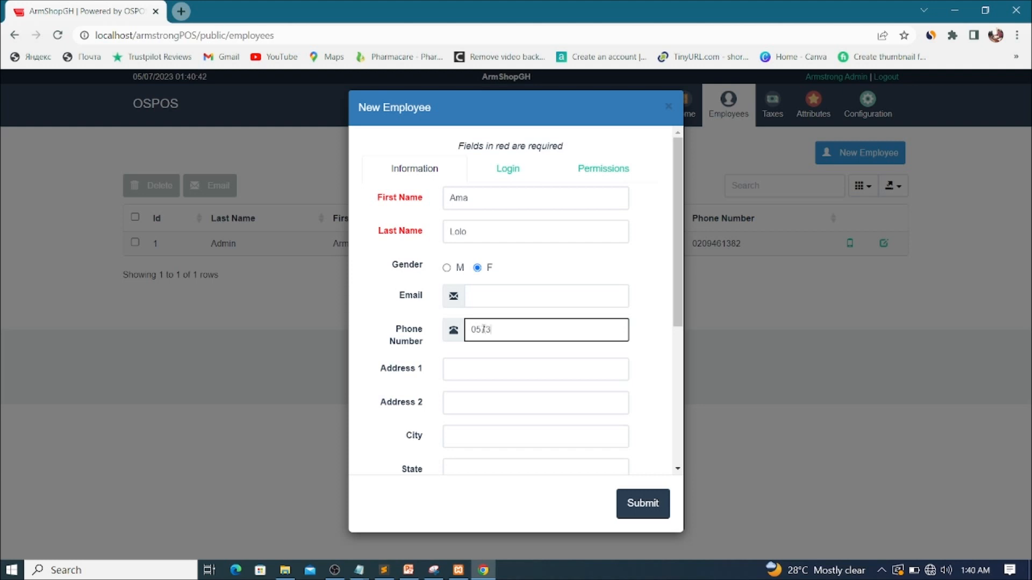
- Highlight the phone digits and the required First and Last Name labels, then go to Login
drag(532, 330, 455, 336)
drag(378, 199, 441, 201)
drag(378, 231, 428, 237)
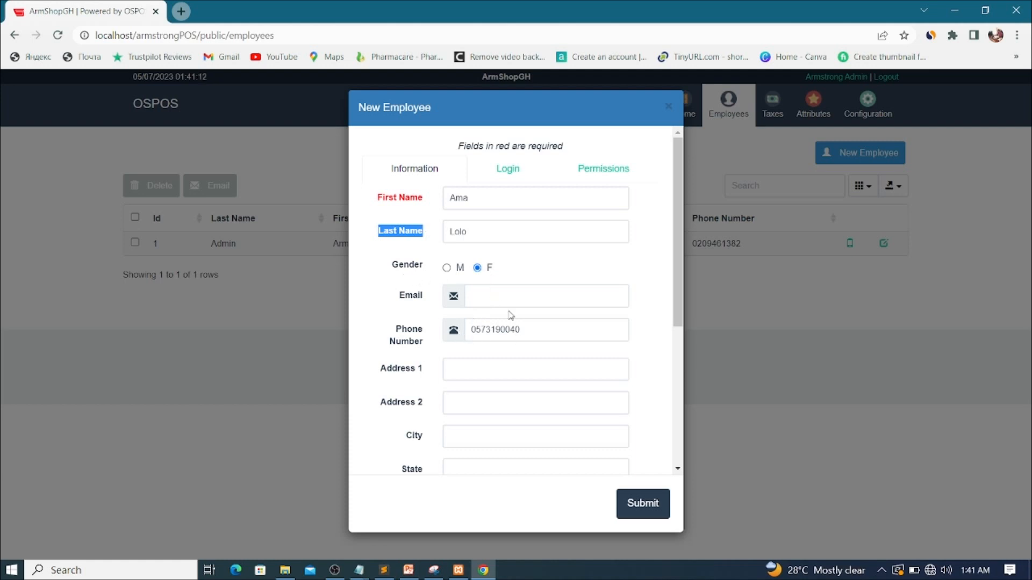
scroll(543, 364, down, 3)
scroll(543, 366, down, 2)
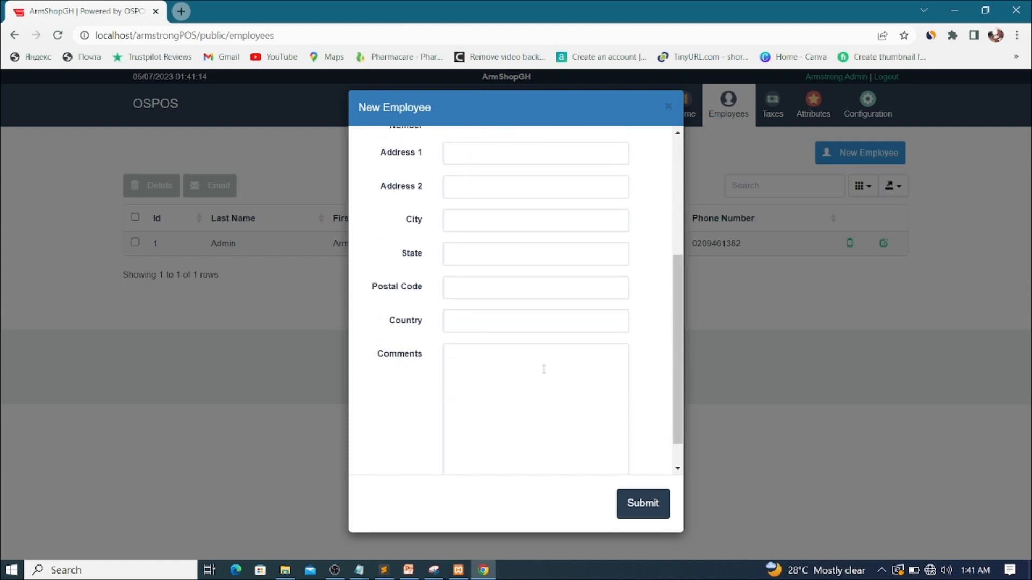
scroll(545, 370, up, 5)
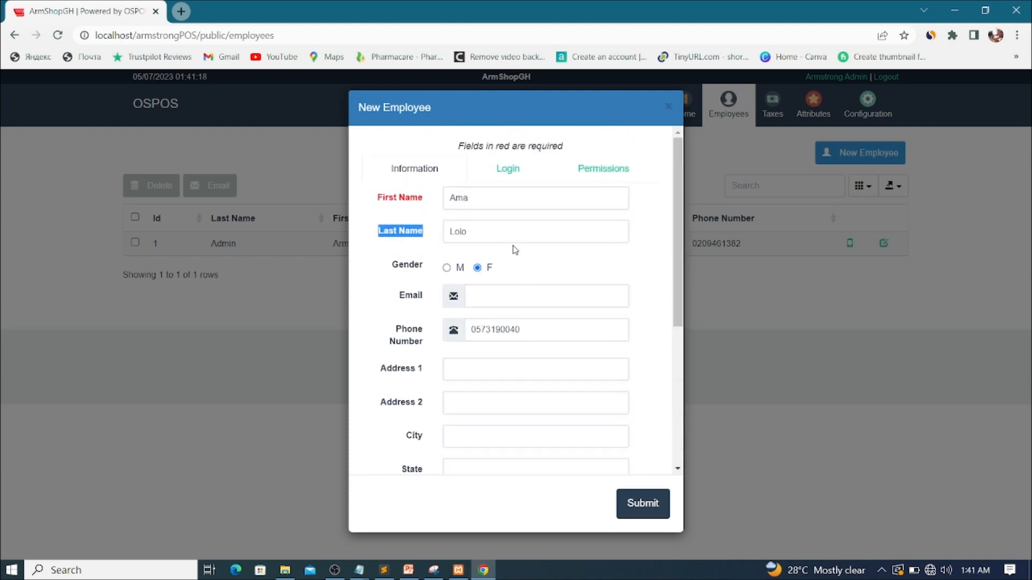
click(508, 171)
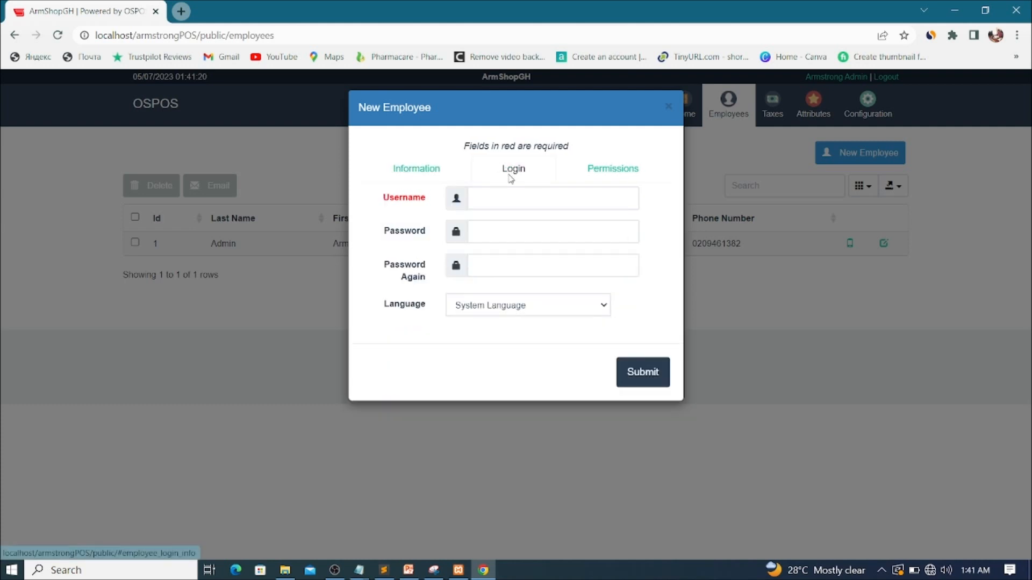
- Enter the new employee's username, lengthening it after it proved too short
click(505, 198)
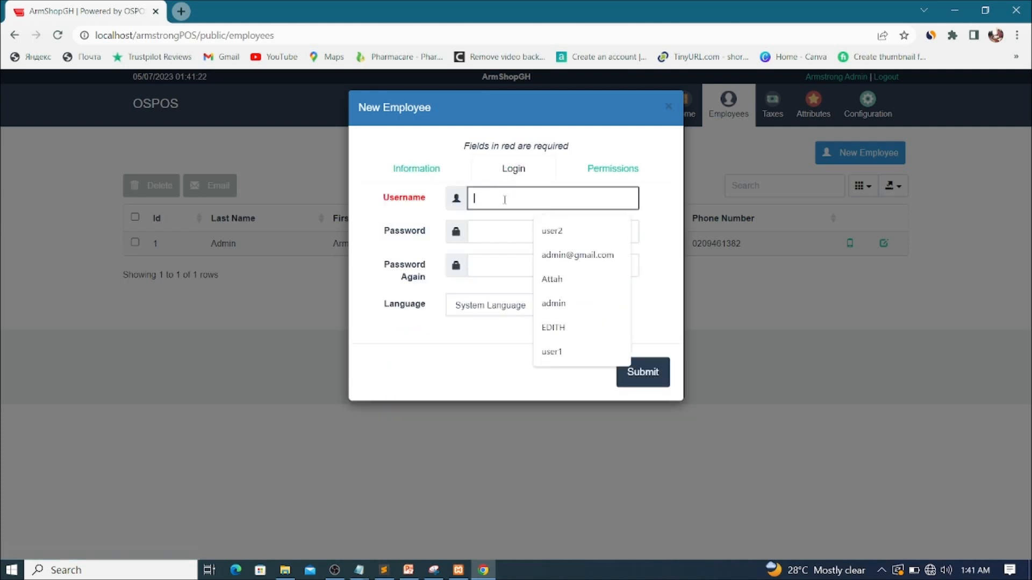
click(588, 123)
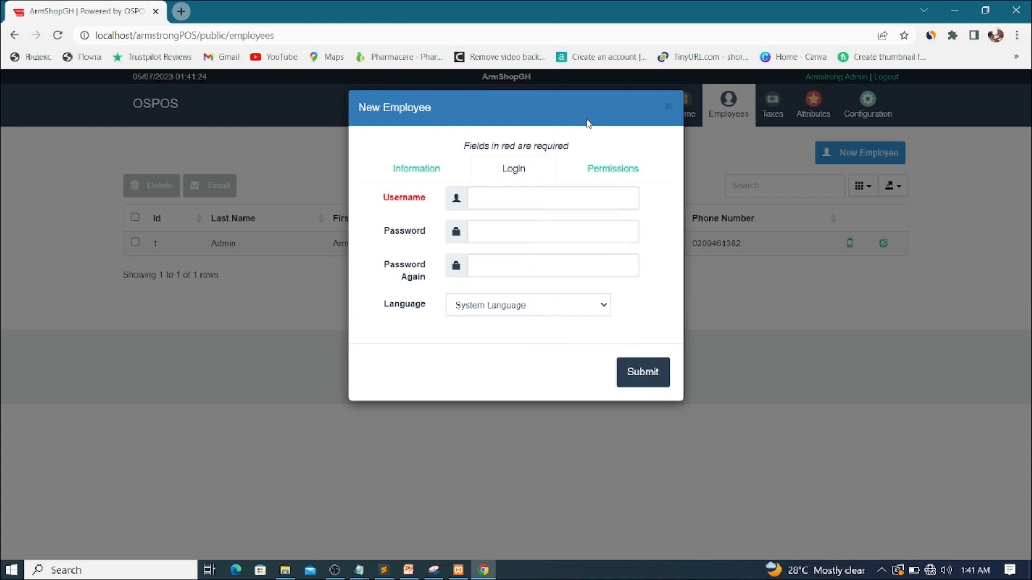
click(484, 194)
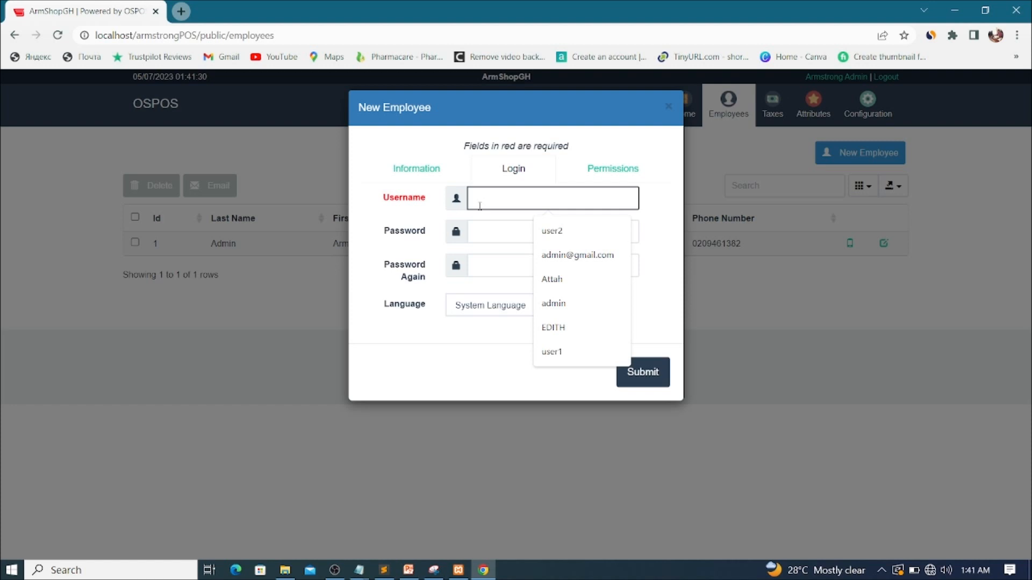
text(Ama)
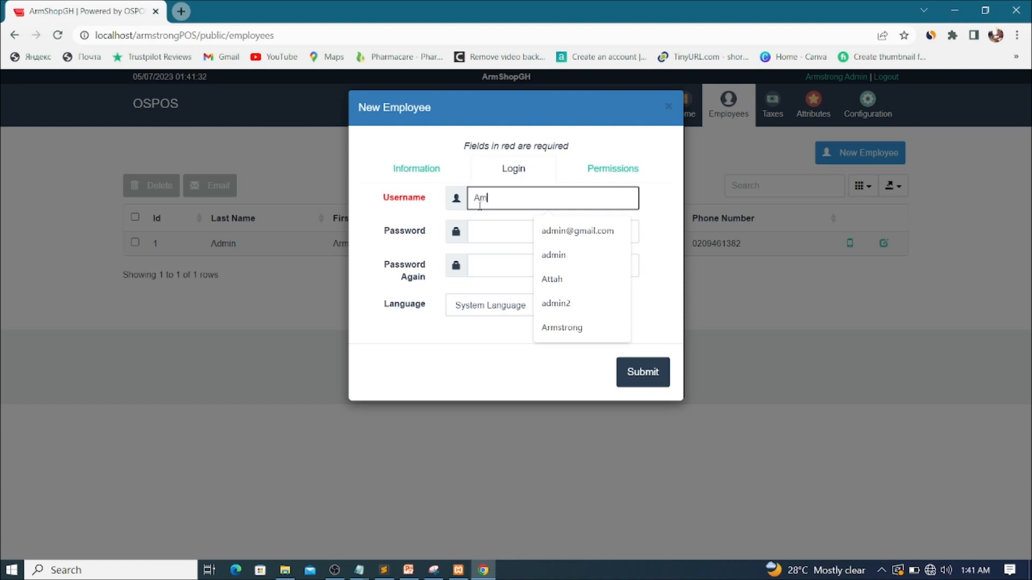
click(513, 229)
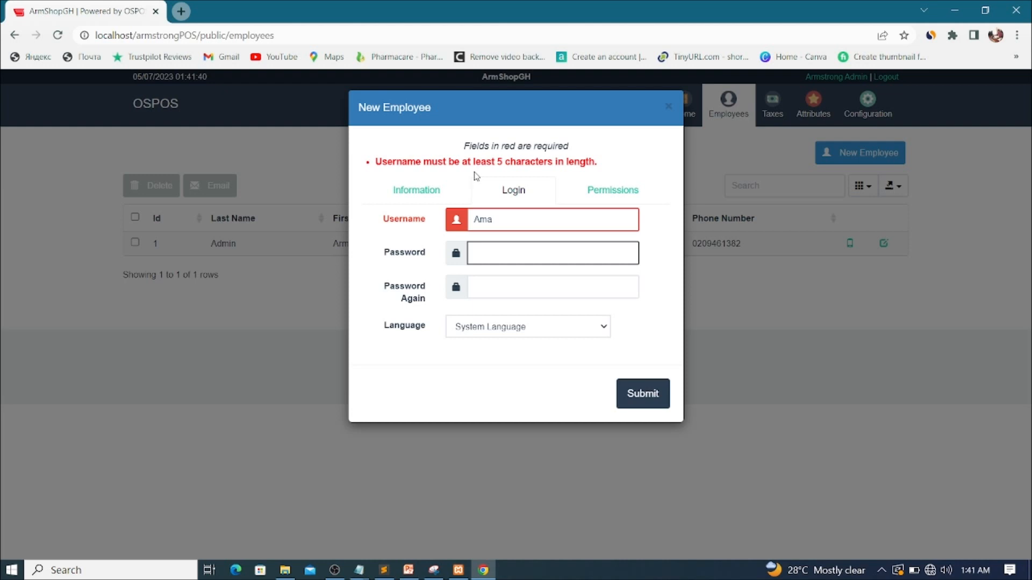
click(507, 224)
text(123)
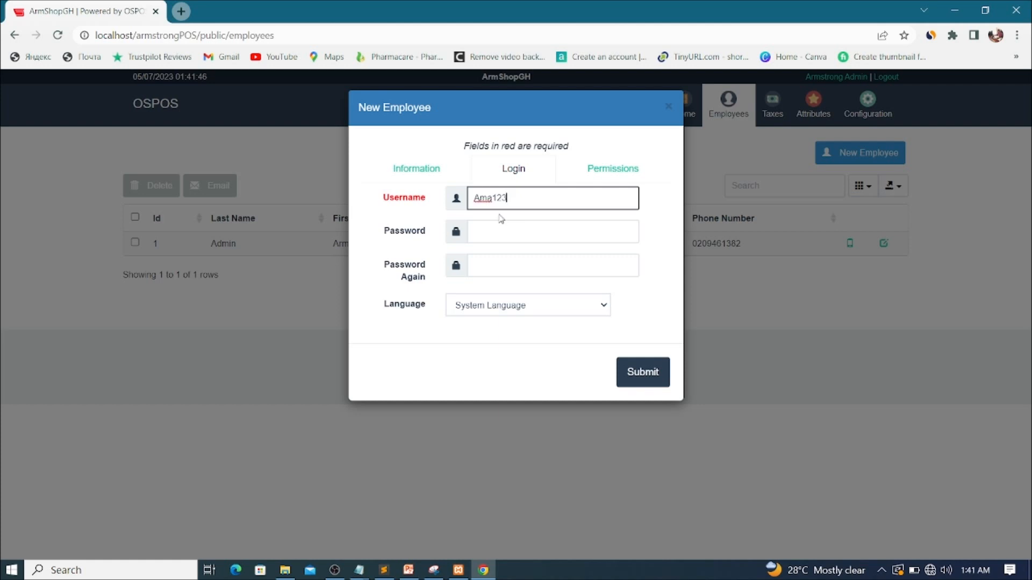
- Enter an 8-character password for the new employee
click(496, 235)
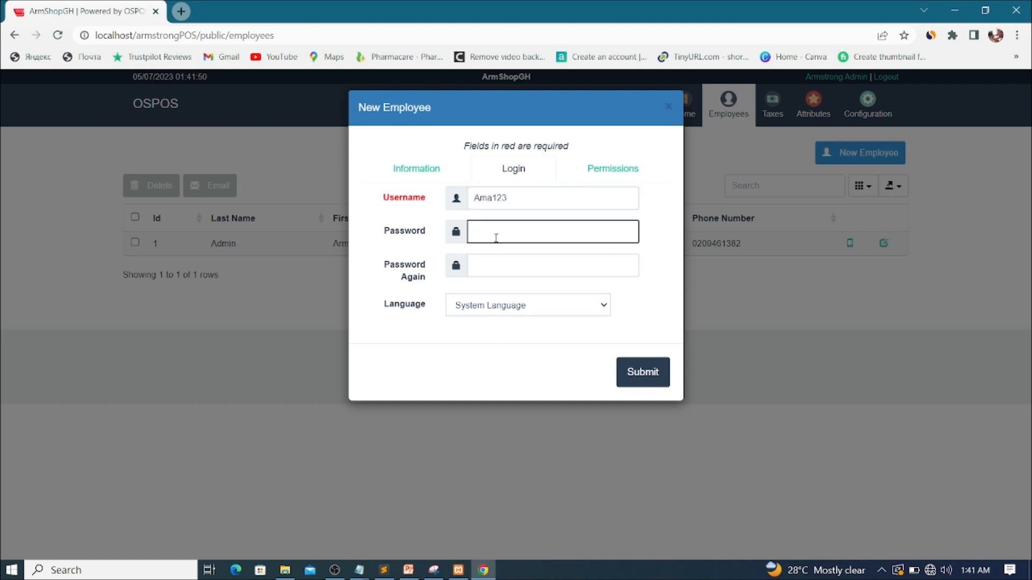
text(12345678)
click(624, 172)
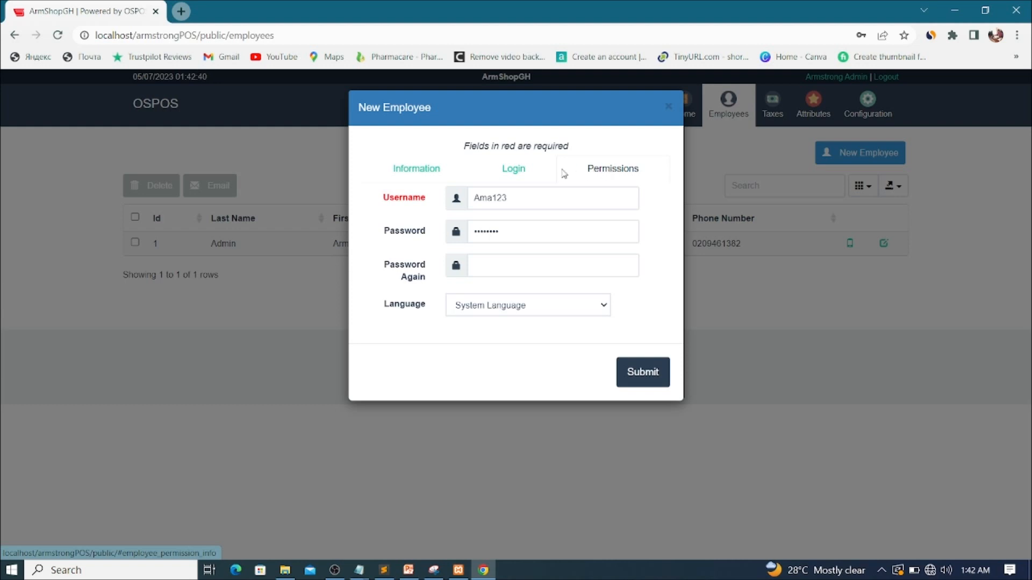
click(517, 172)
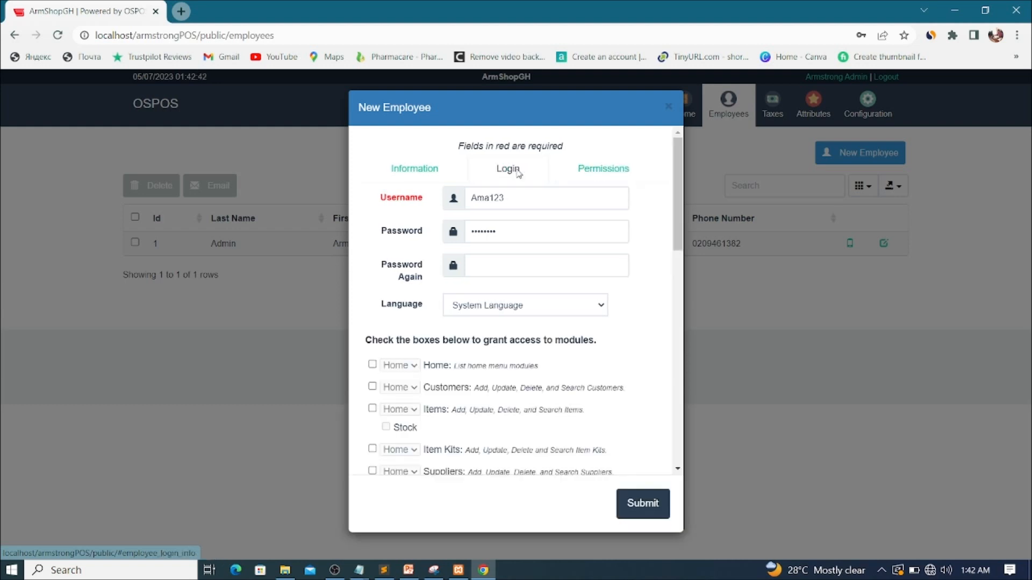
- On the Permissions tab, tick the Home module checkbox
click(590, 172)
scroll(484, 303, down, 10)
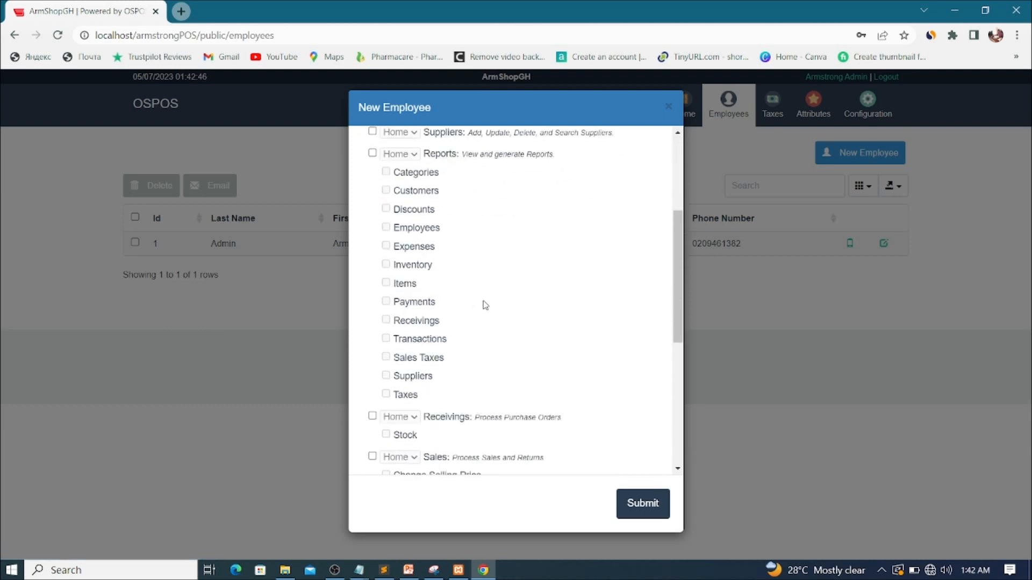
scroll(484, 307, up, 10)
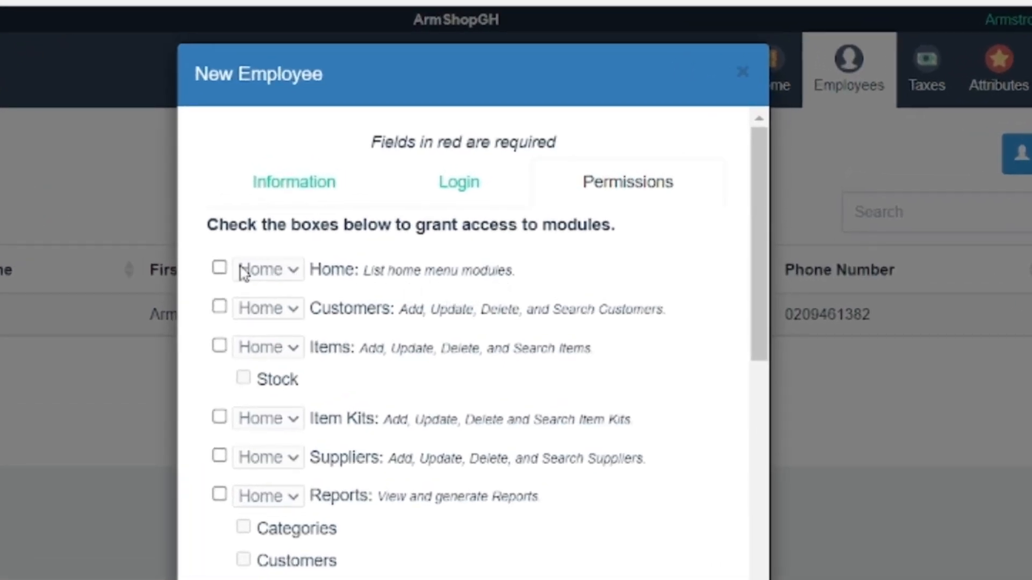
click(219, 267)
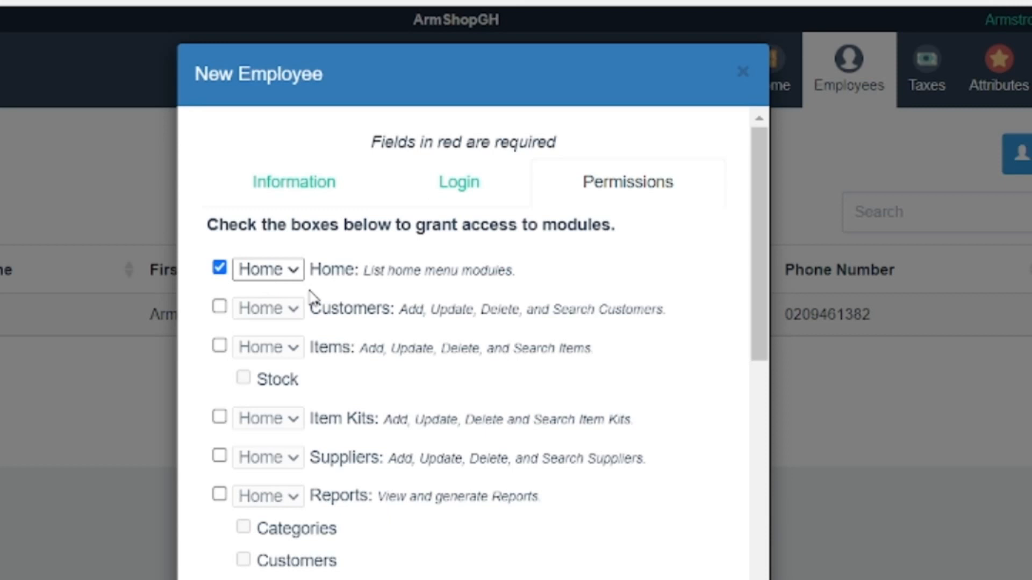
scroll(312, 295, down, 10)
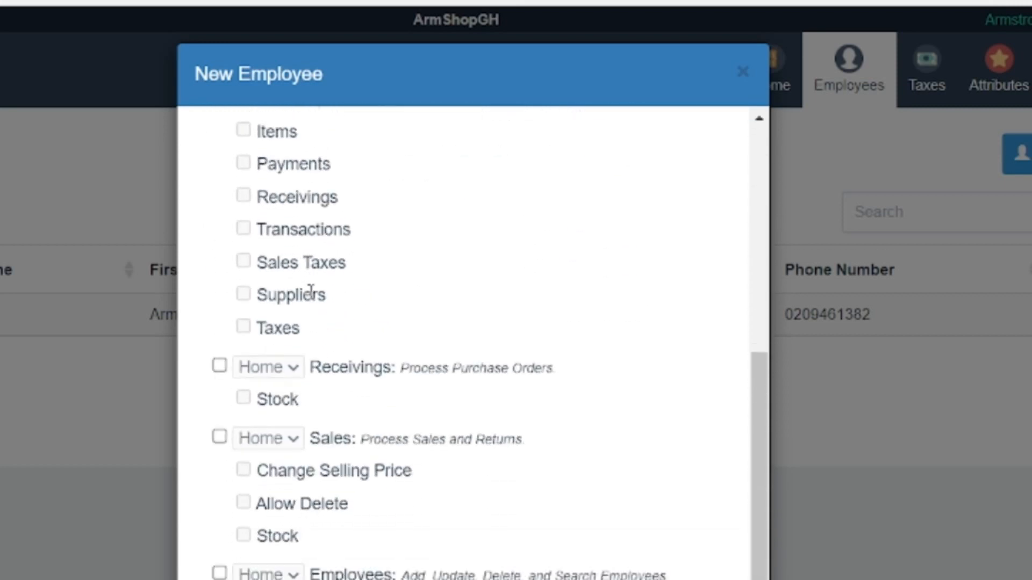
scroll(312, 292, down, 2)
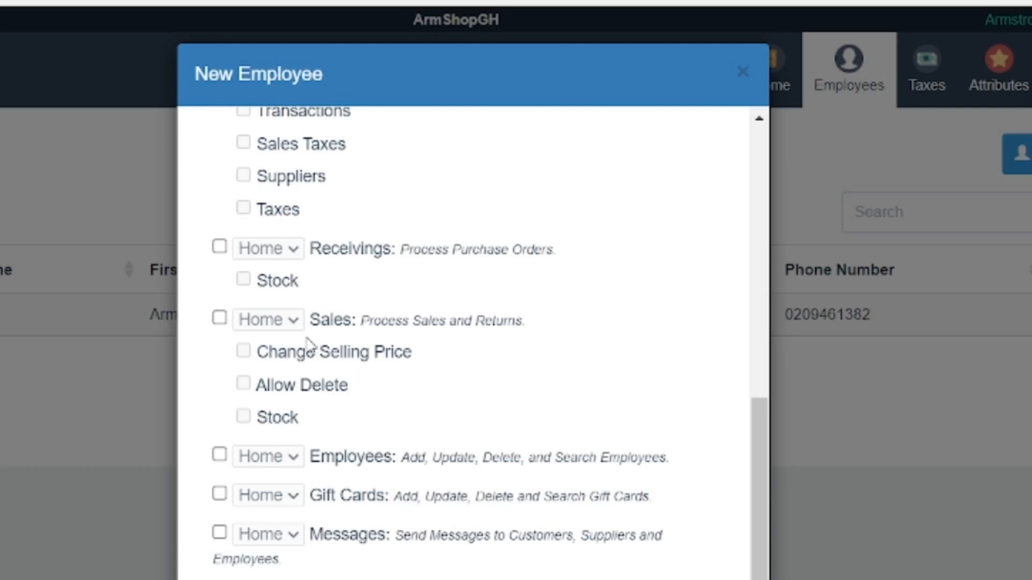
- Tick Sales plus its Change Selling Price and Stock permissions, leaving Allow Delete unchecked
click(219, 320)
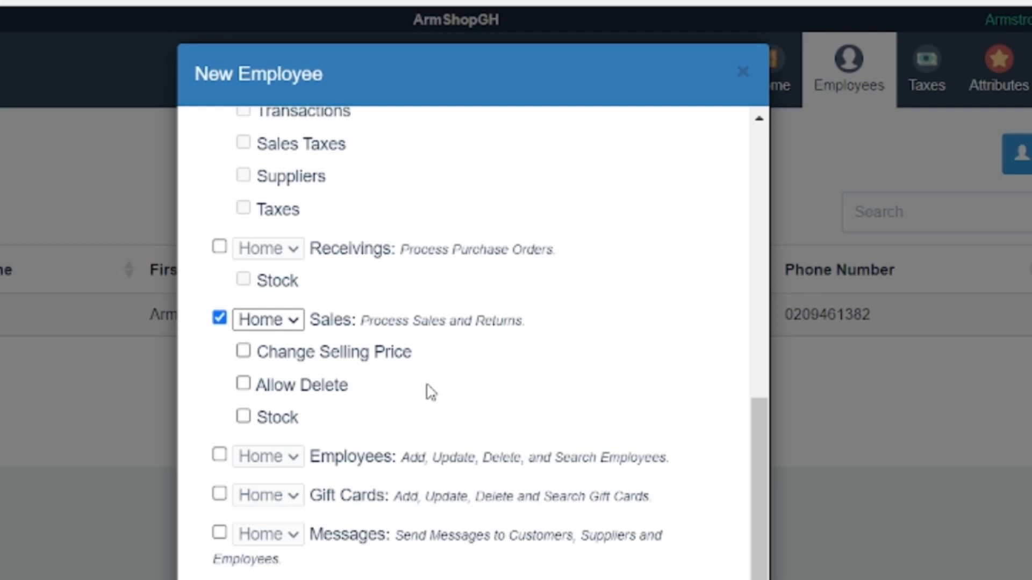
click(244, 360)
click(244, 418)
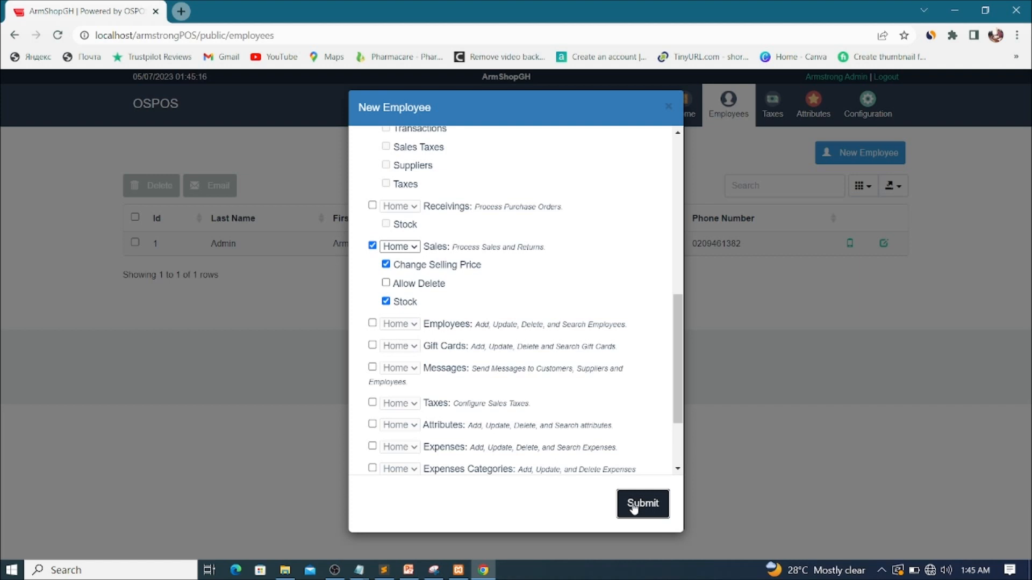
- Fill in Password Again on the Login tab to match the password
scroll(598, 245, up, 8)
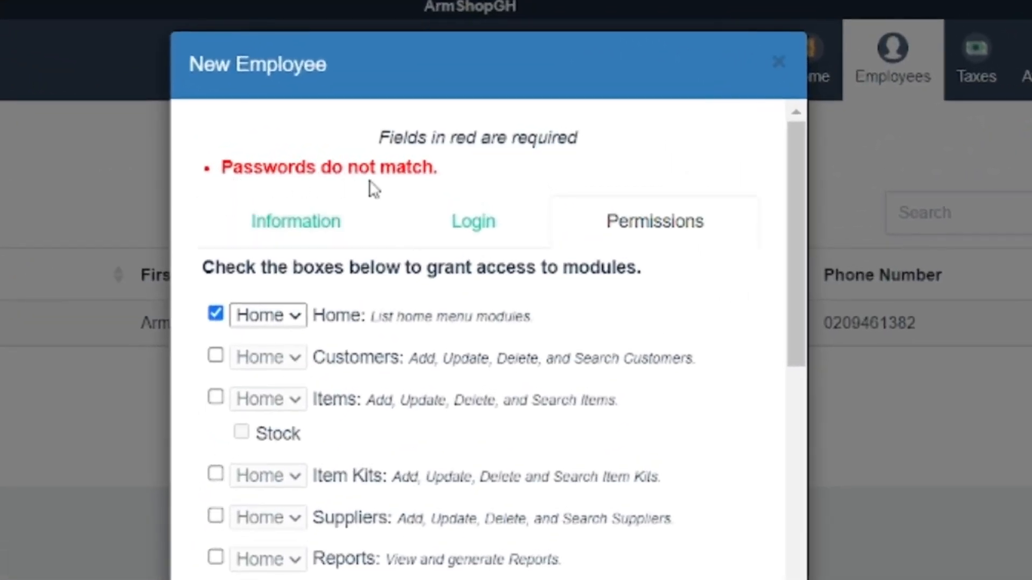
click(489, 225)
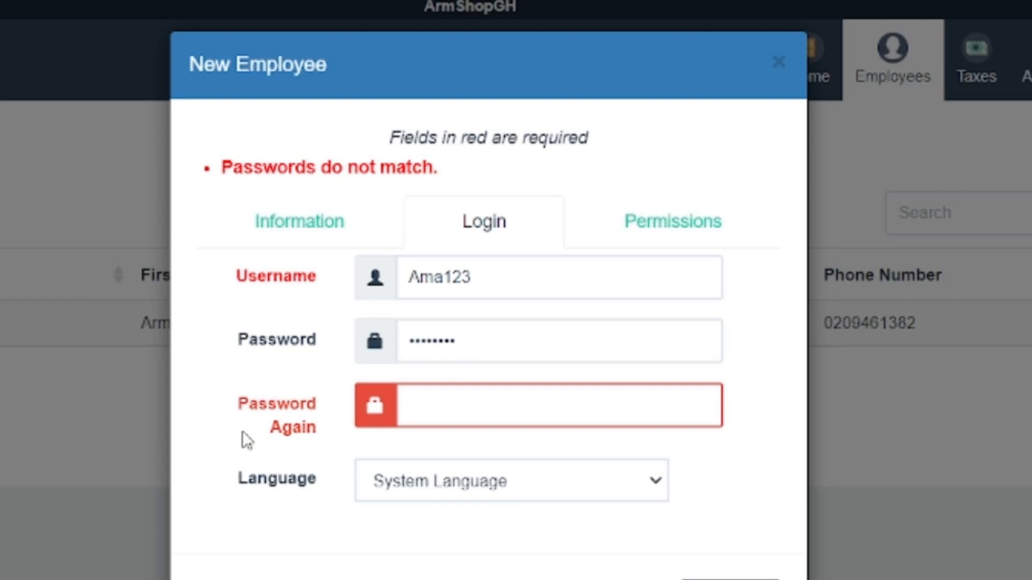
click(433, 400)
text(•••••••••)
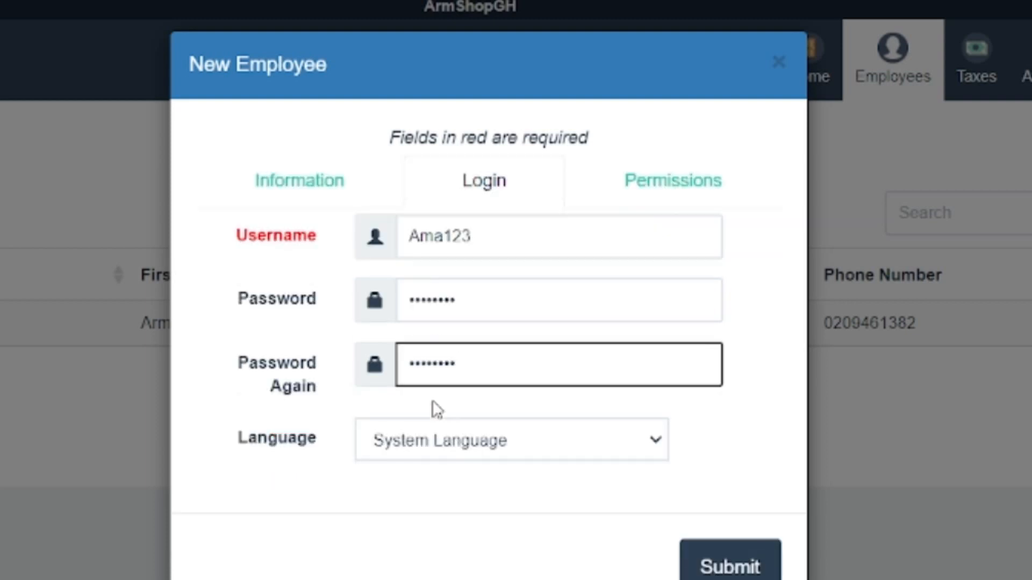
- Return to the permissions list and submit the new employee
click(660, 189)
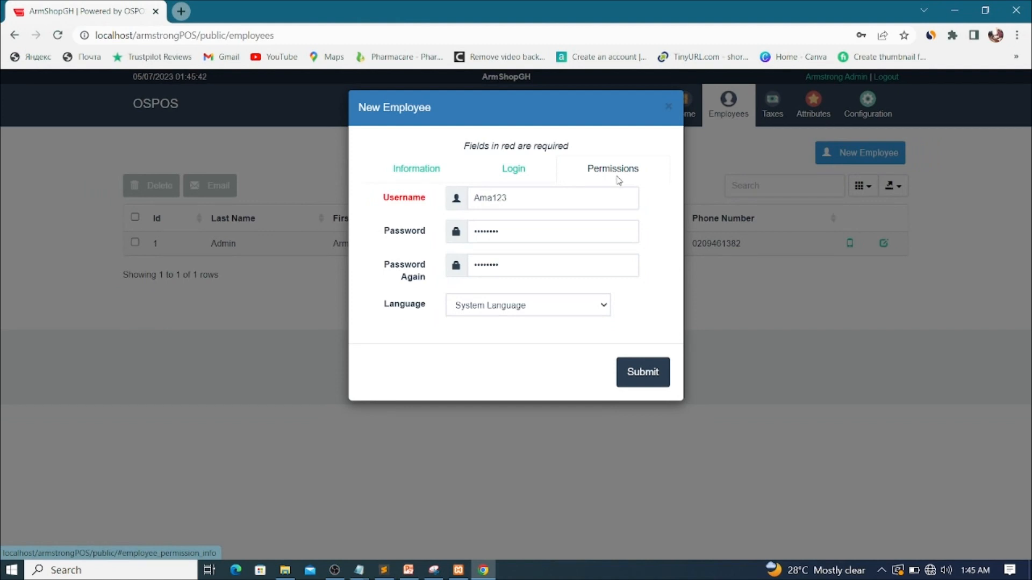
click(505, 173)
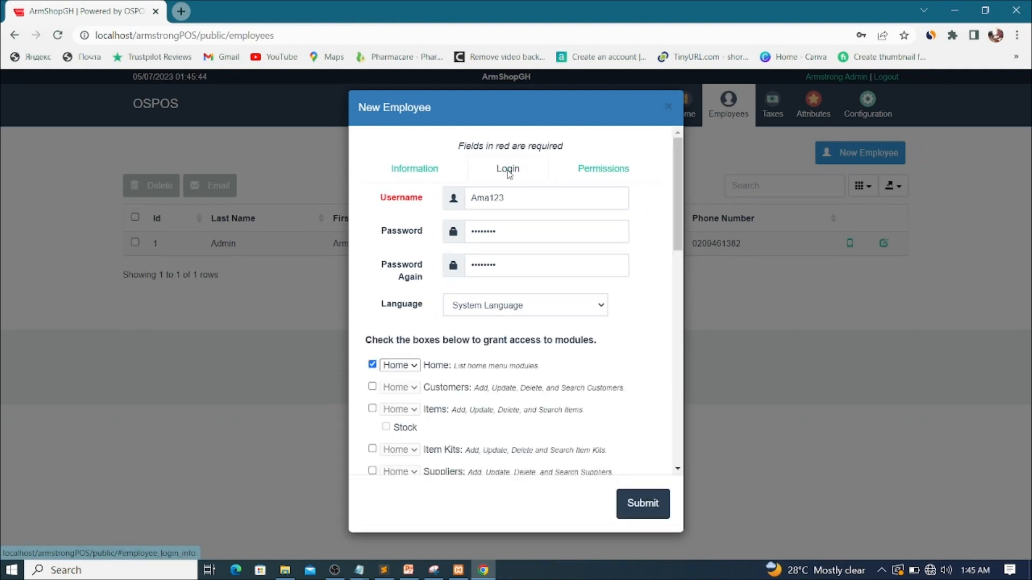
click(614, 172)
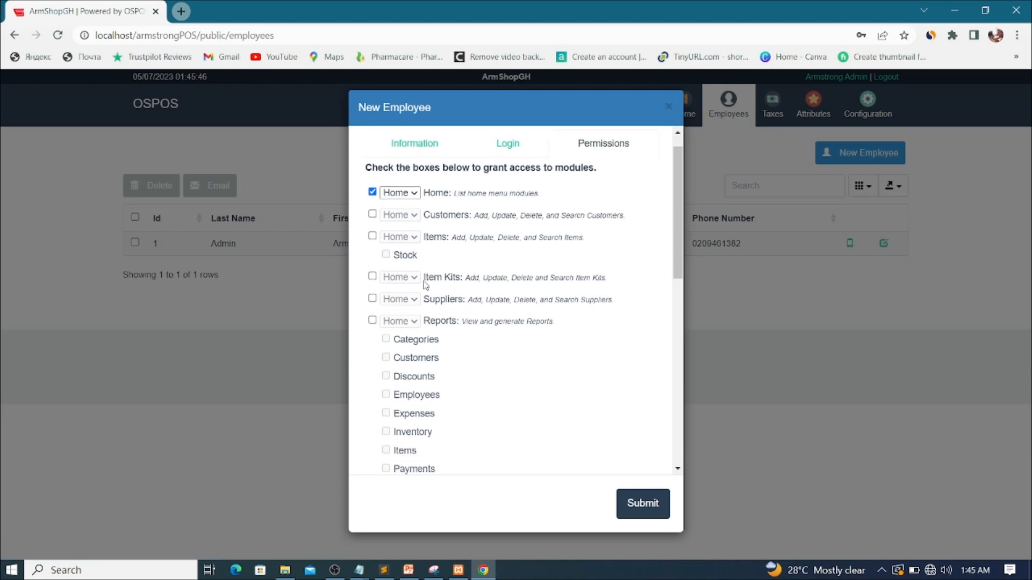
scroll(427, 285, down, 10)
click(627, 505)
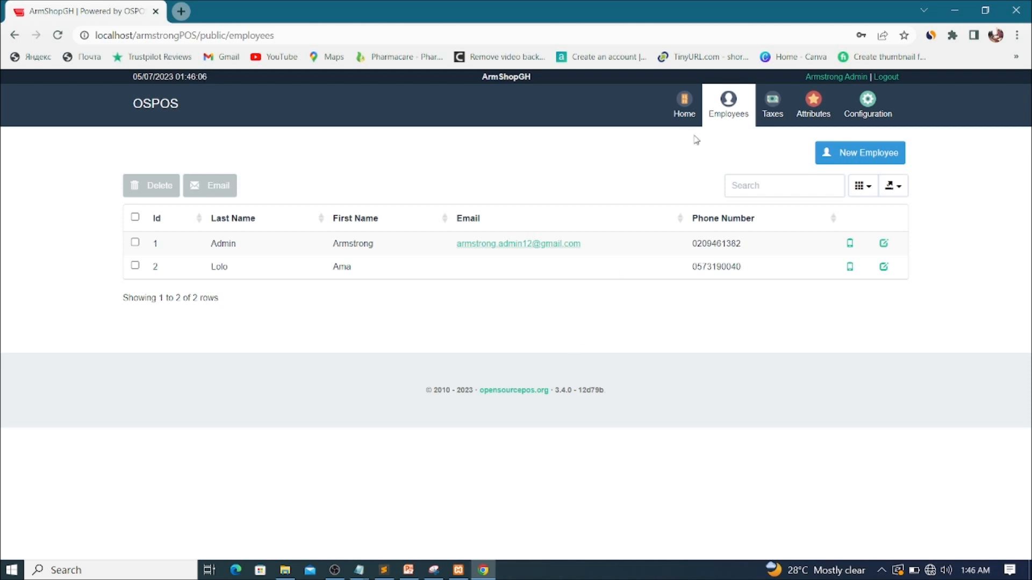
- Return to the home page via Home in the top navigation bar
click(684, 105)
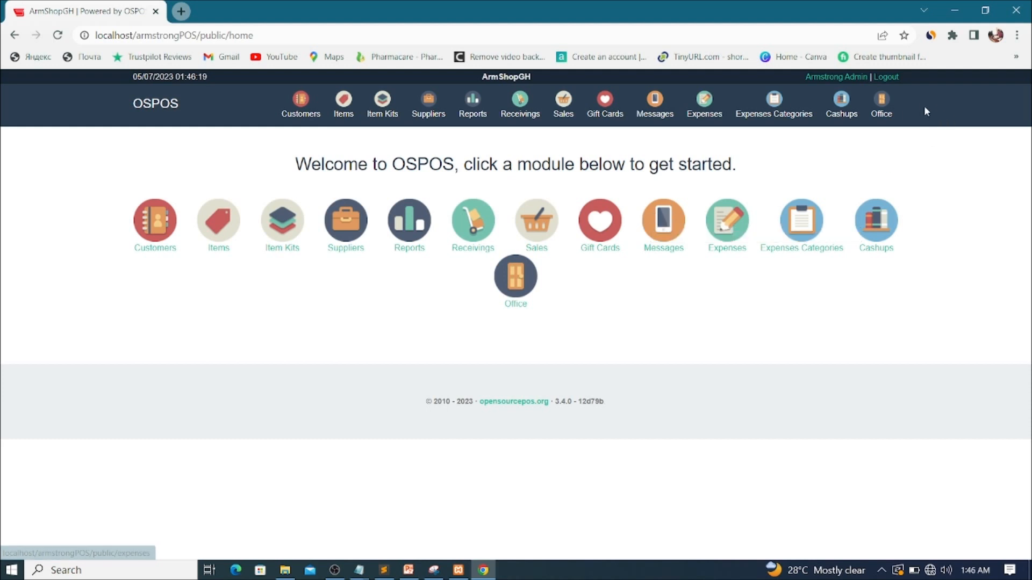
- Log out, then sign in with the new employee's username and password
click(886, 81)
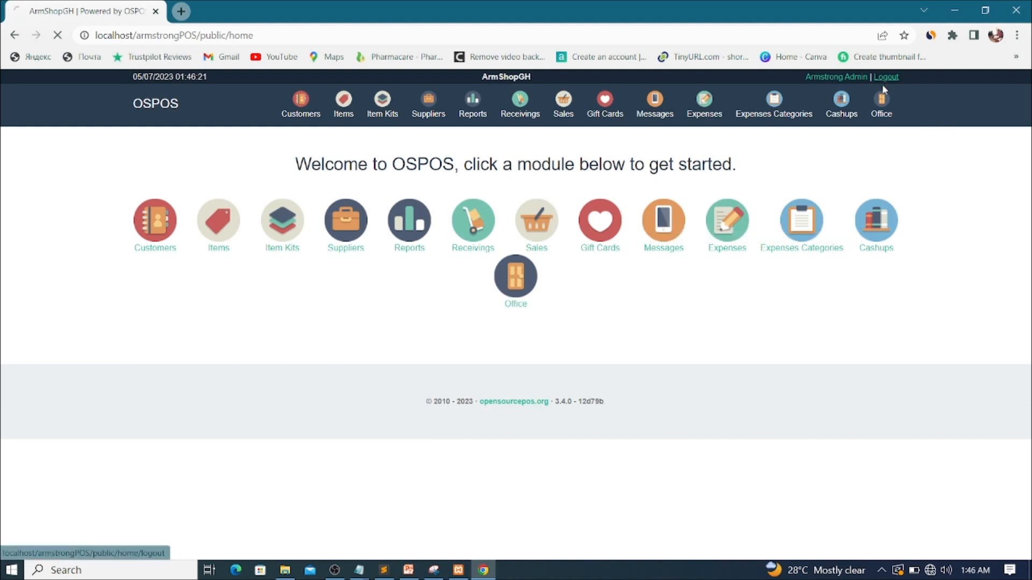
click(471, 250)
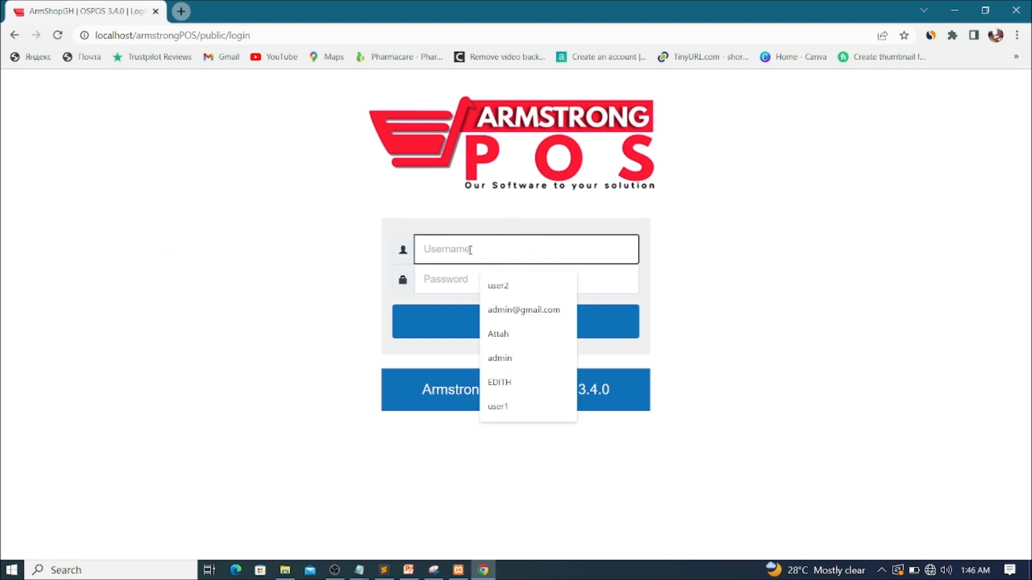
text(A)
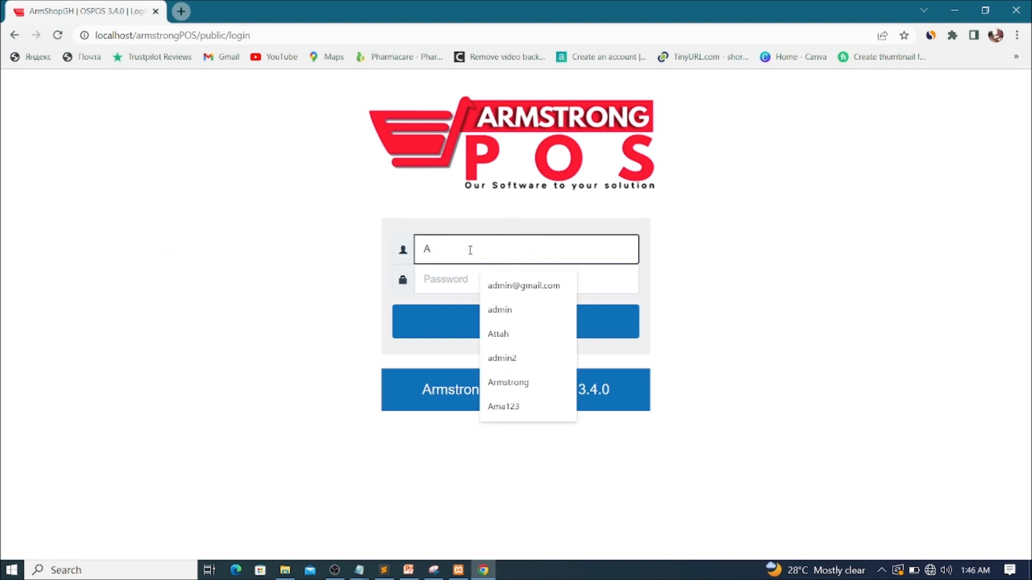
text(ma)
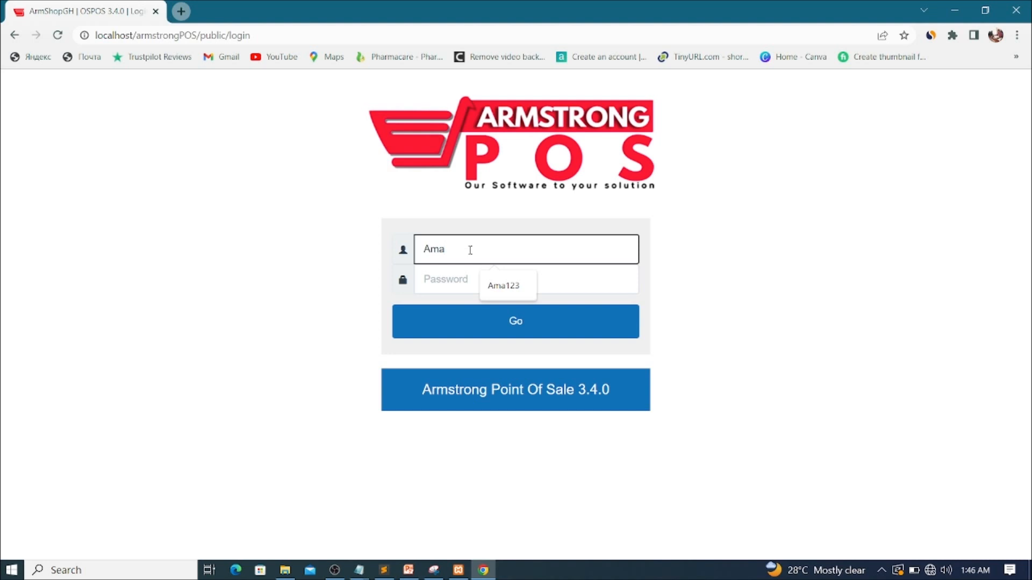
text(123)
key(Tab)
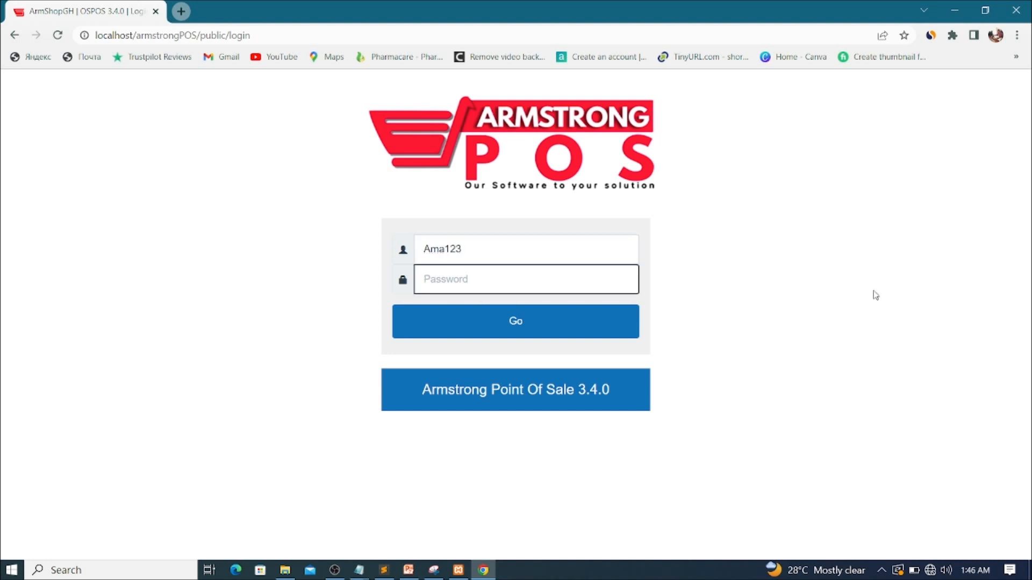
text(••••••••)
key(Return)
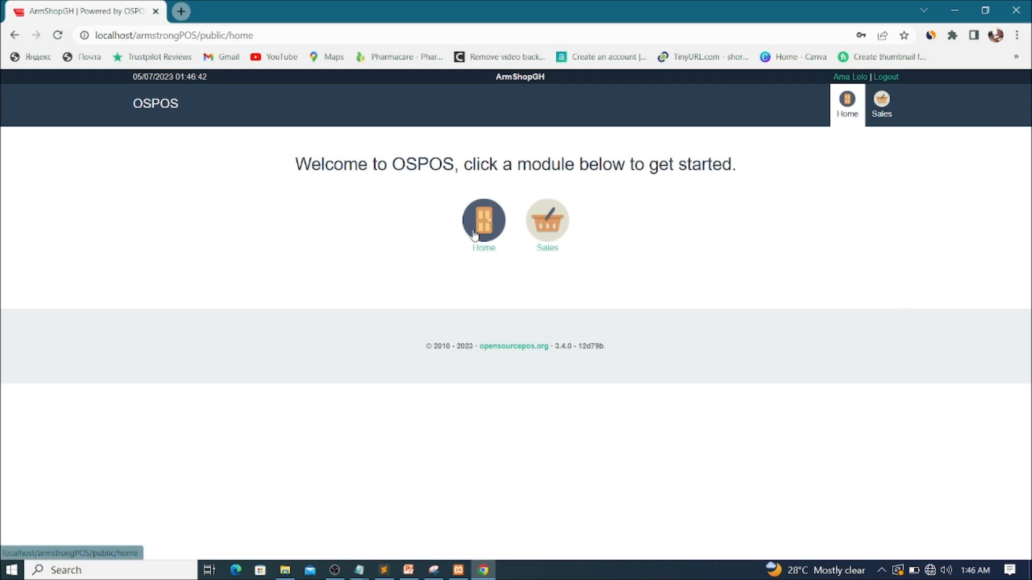
- Open Sales from the home page and focus the Find or Scan Item or Receipt field
click(547, 232)
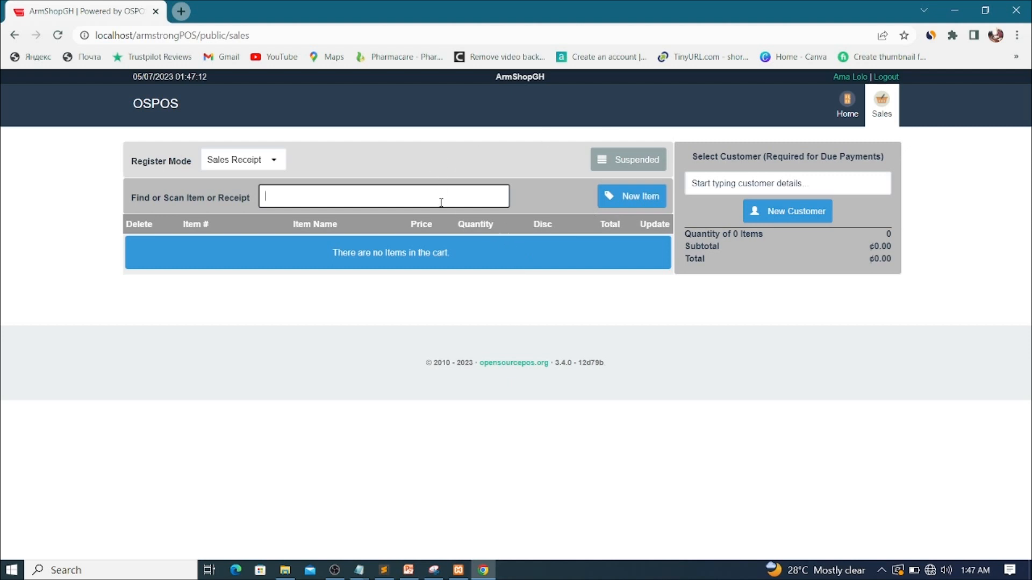
click(461, 200)
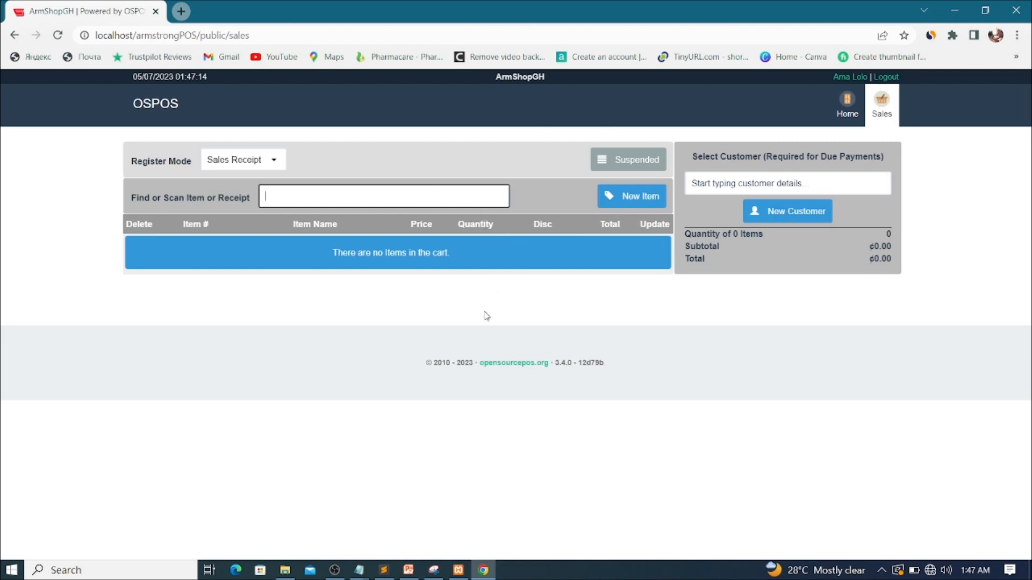